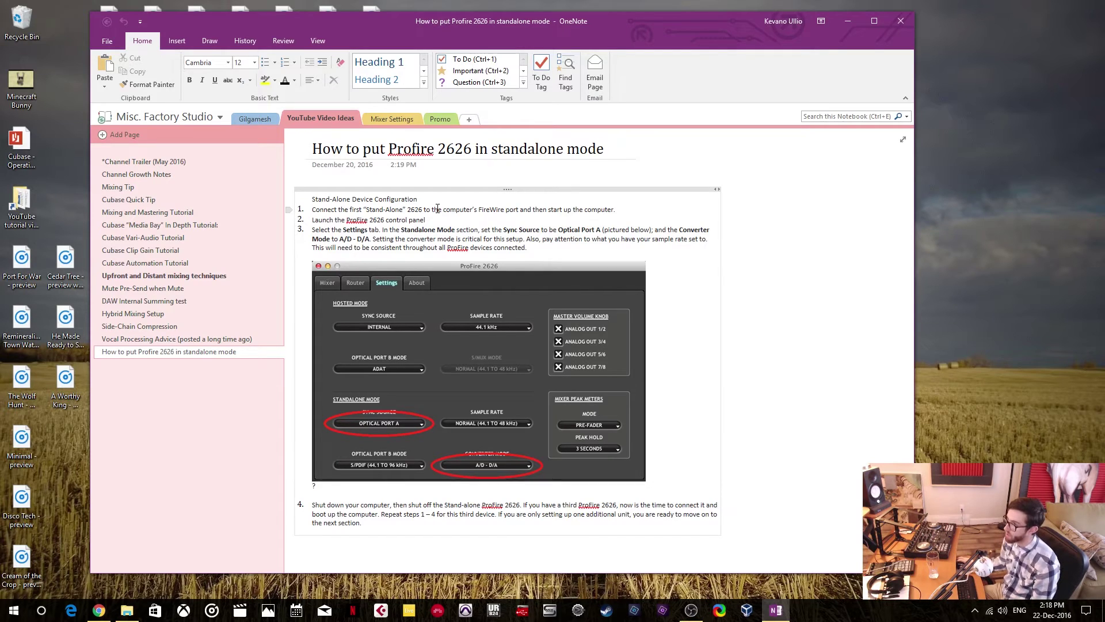
Step: Place the ProFire 2626 control panel beside the notes and set Standalone Sync Source to Optical Port A
click(578, 609)
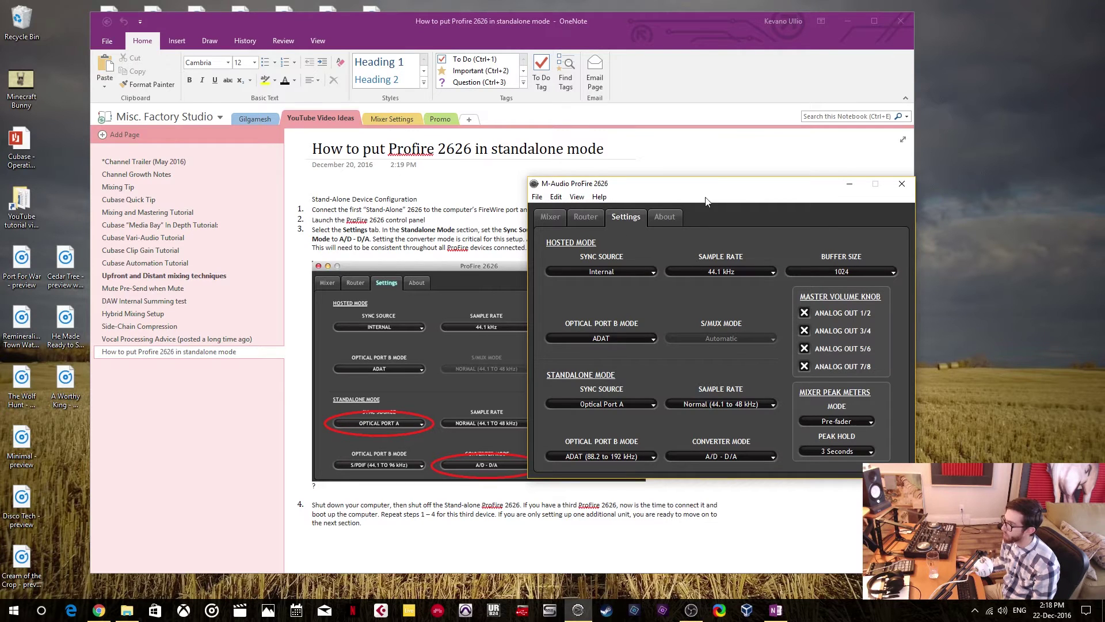
drag(775, 188, 914, 170)
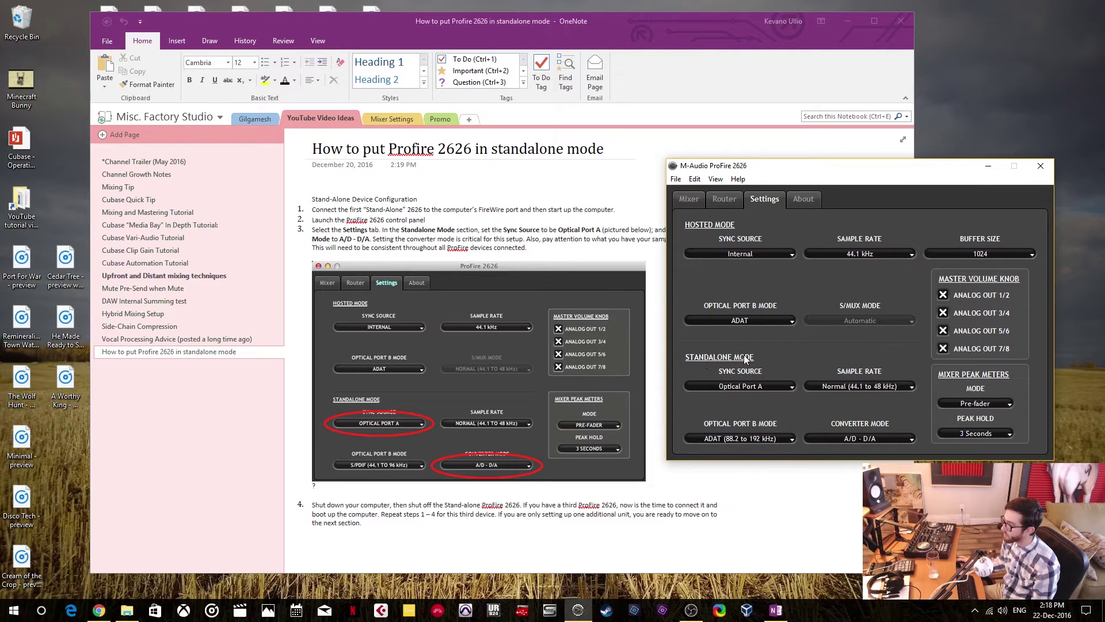
click(784, 385)
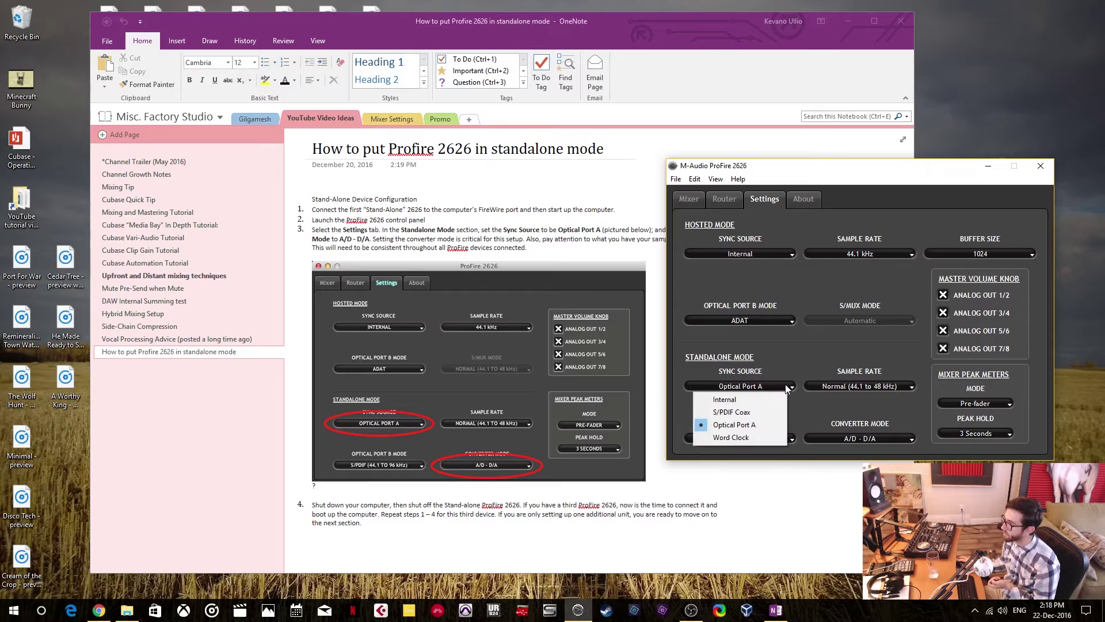
click(757, 426)
click(788, 385)
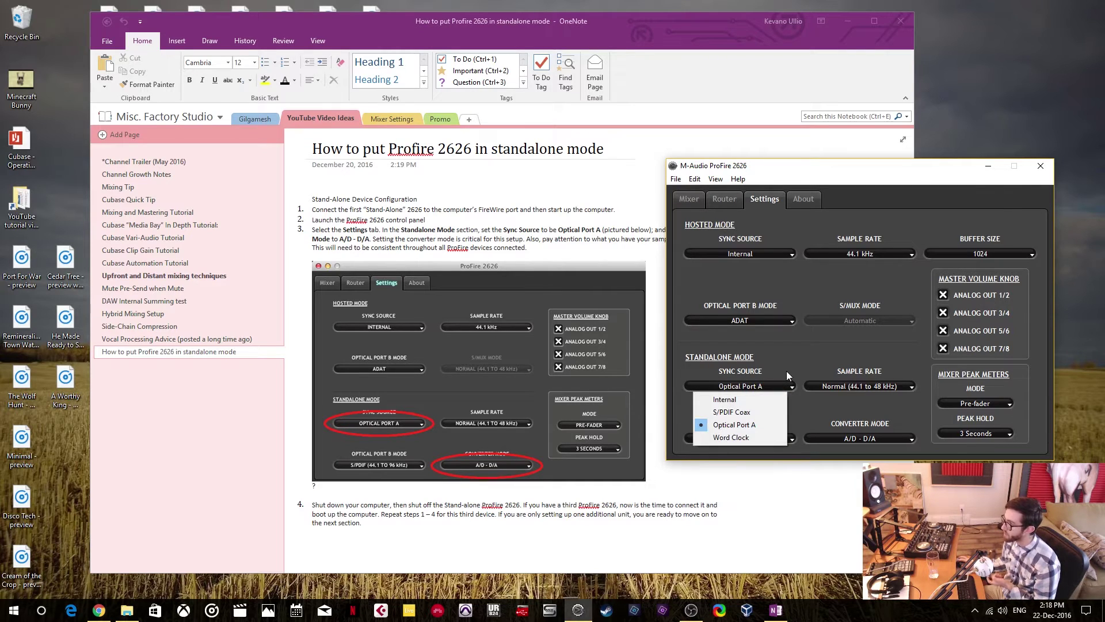
click(787, 371)
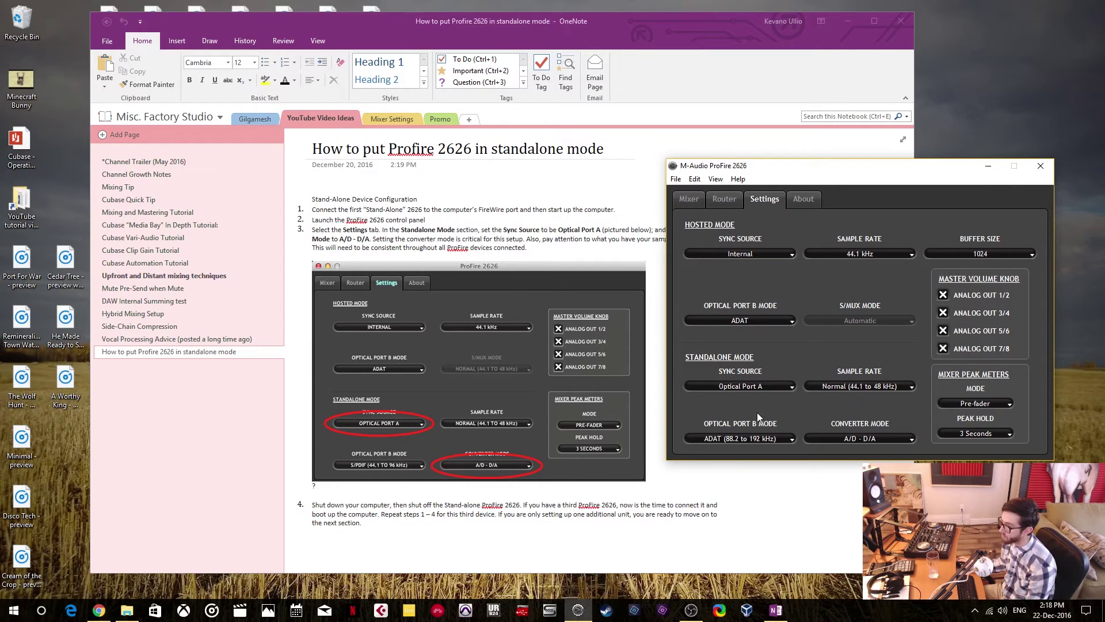
click(781, 385)
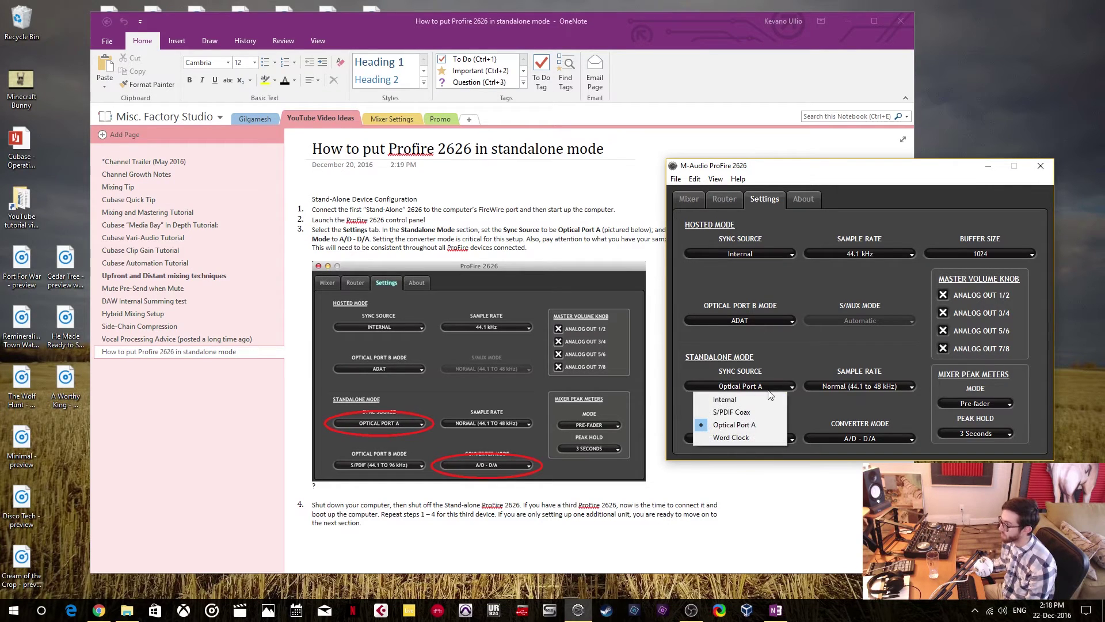
click(742, 425)
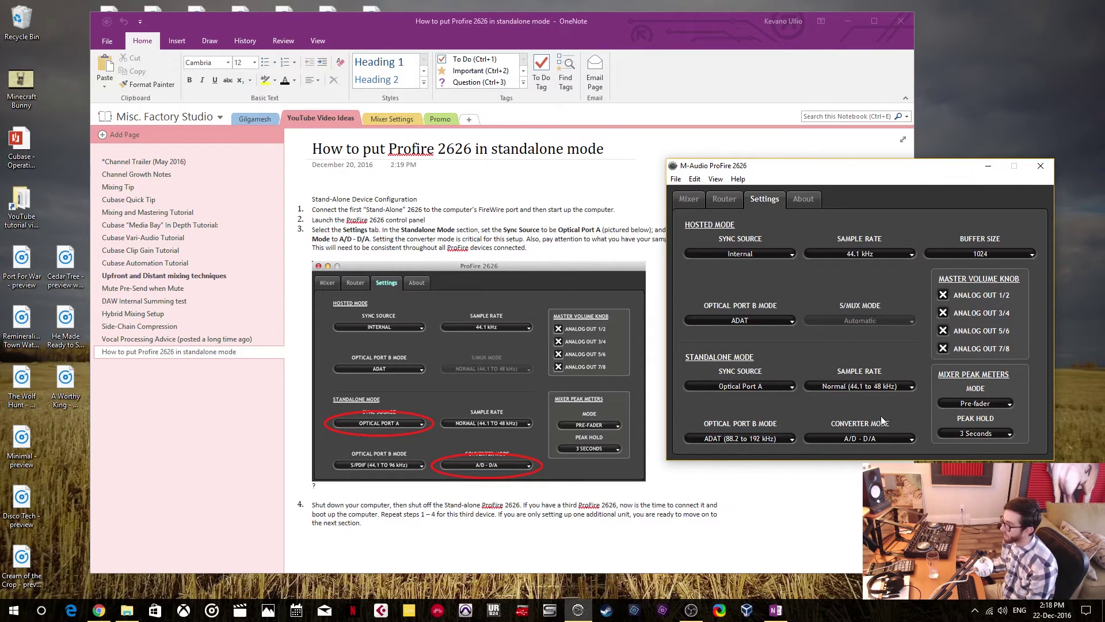
click(905, 438)
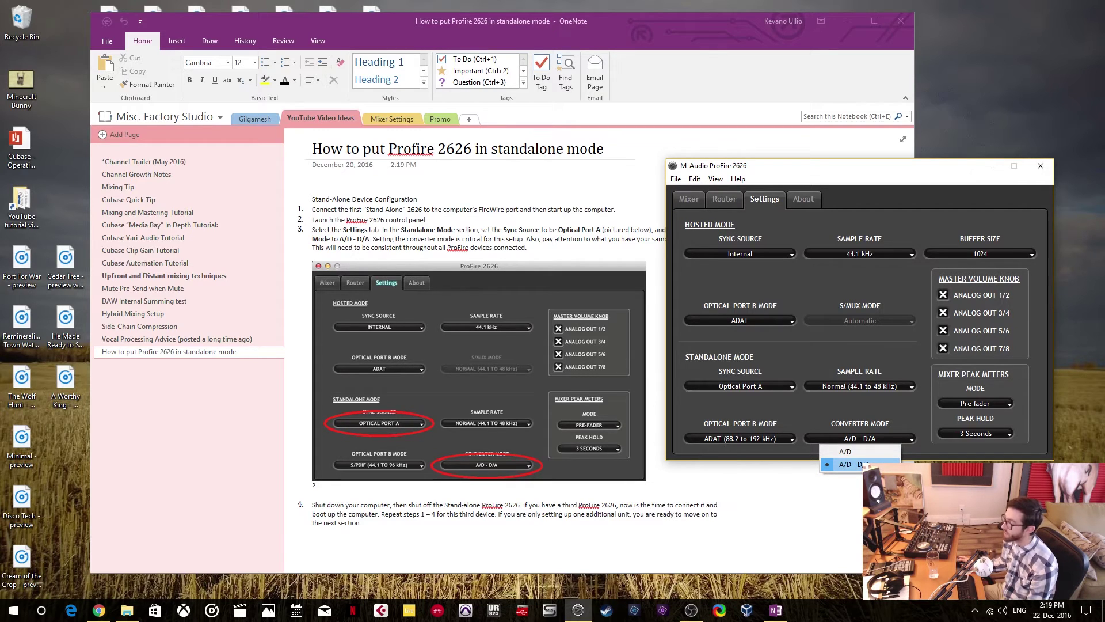
click(863, 464)
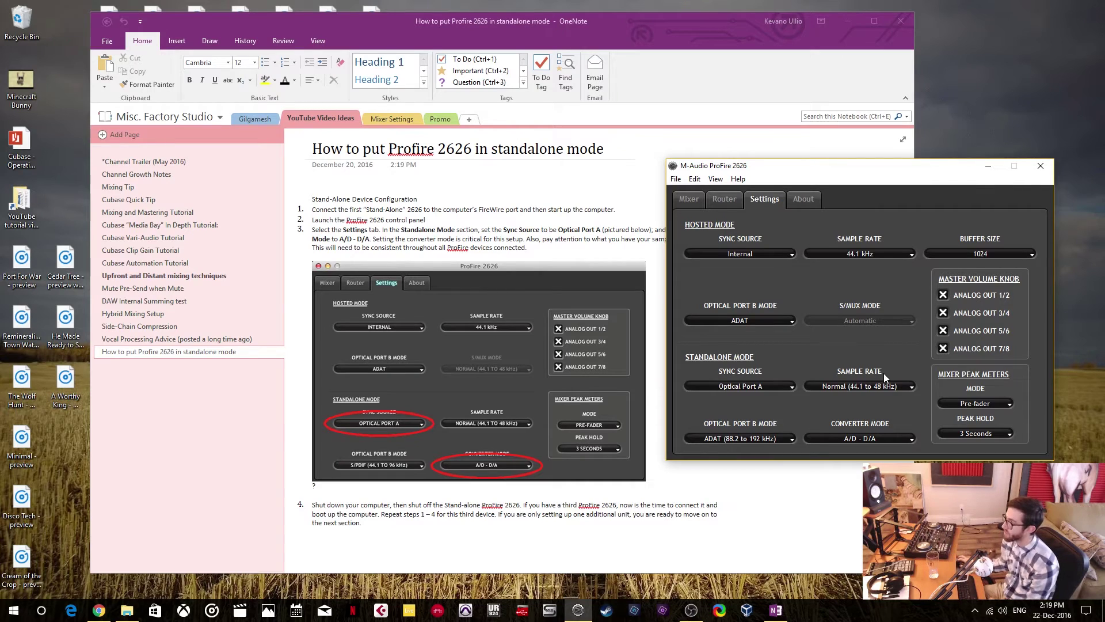
click(893, 386)
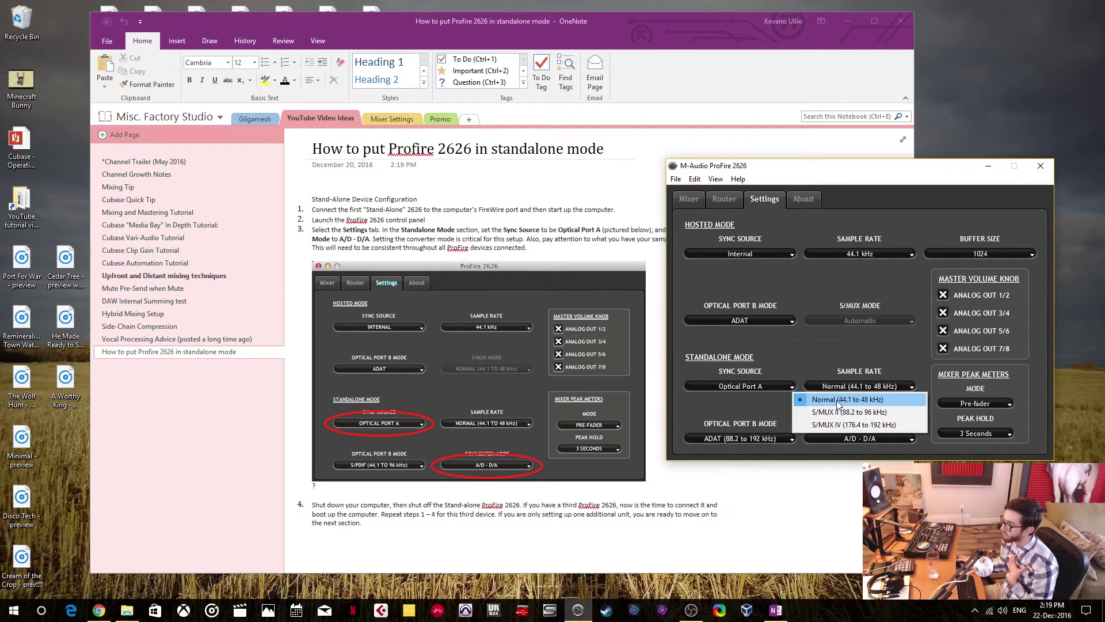
click(862, 399)
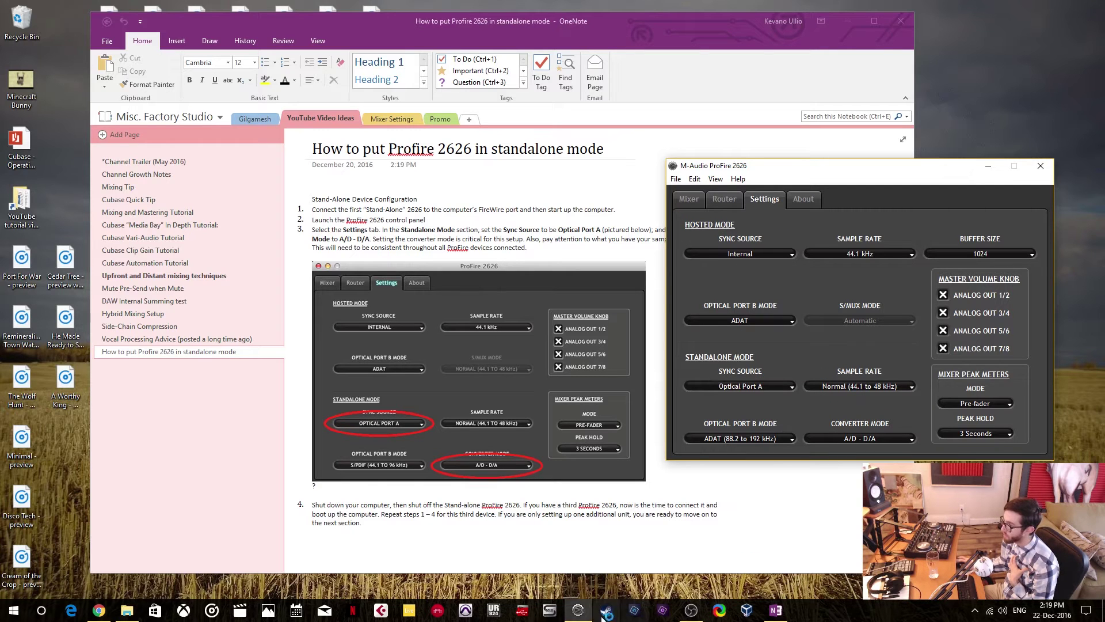
Step: Set Saffire MixControl's sample rate to 44.1 kHz, then minimize the mixer
click(550, 611)
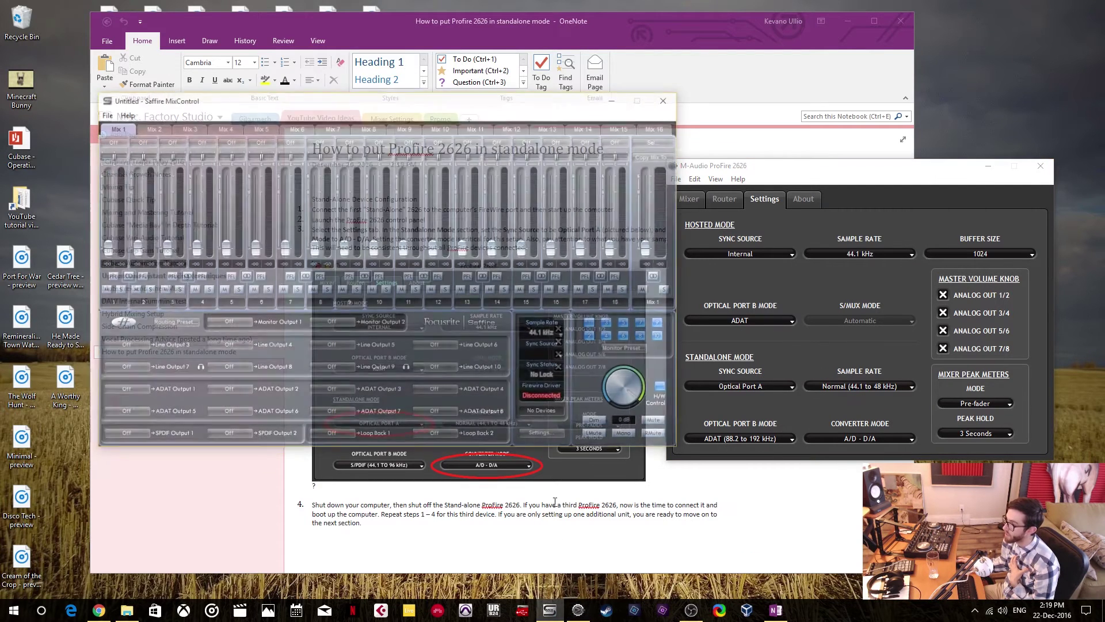
drag(227, 97, 261, 101)
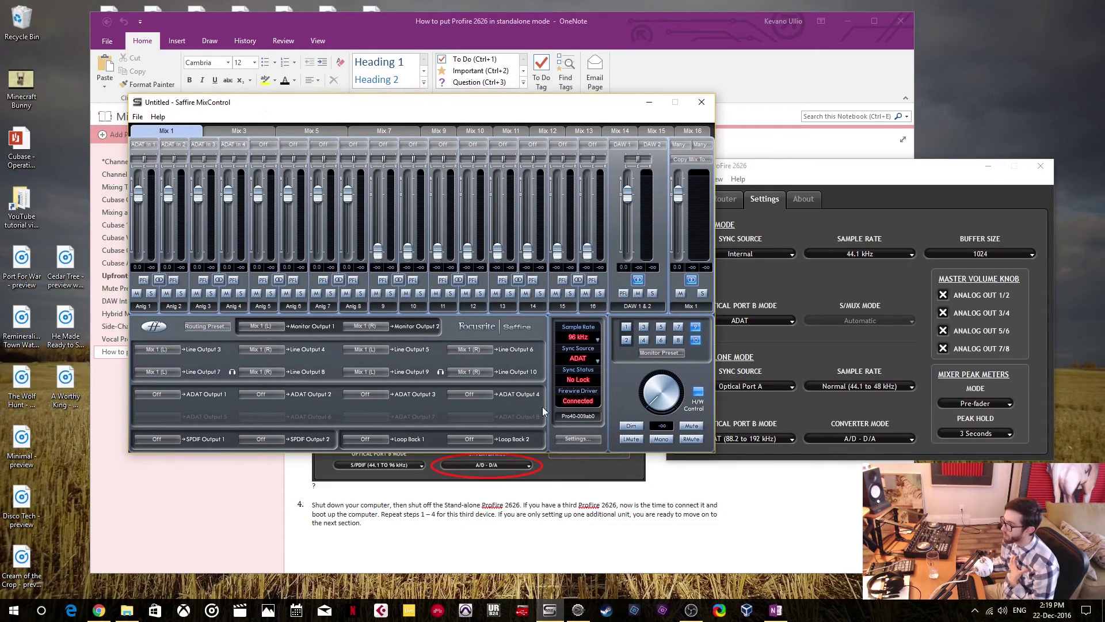
click(590, 340)
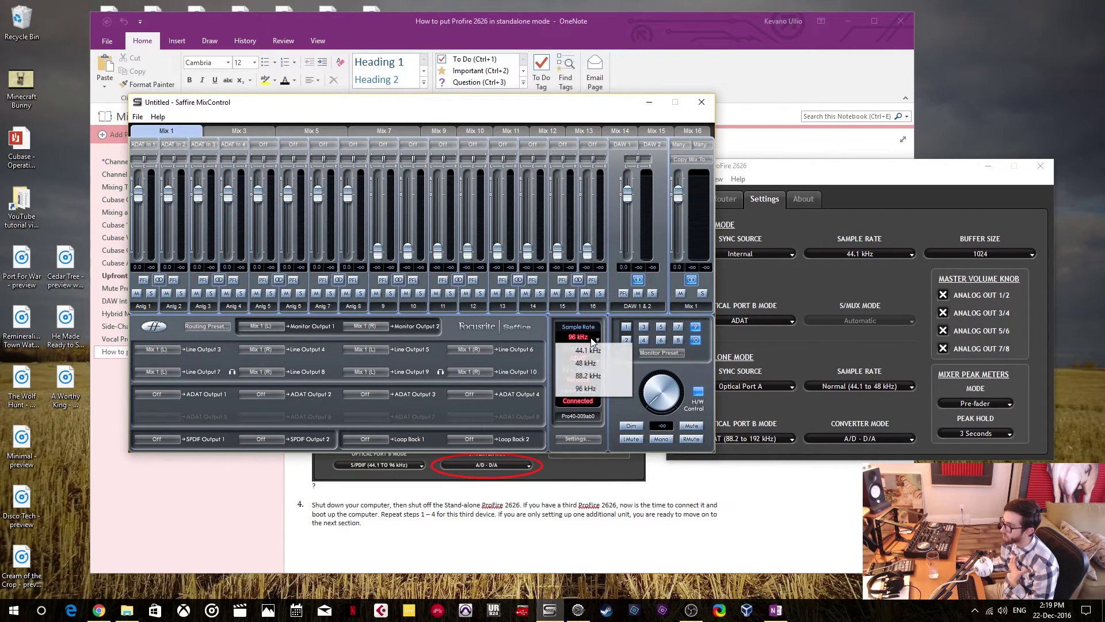
click(598, 352)
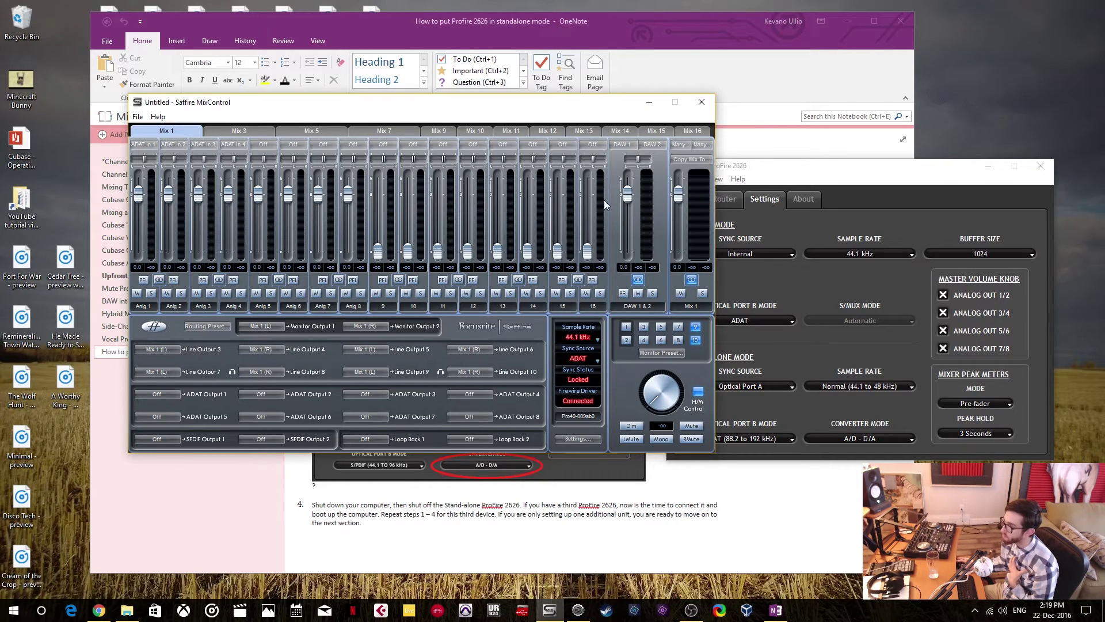
click(649, 102)
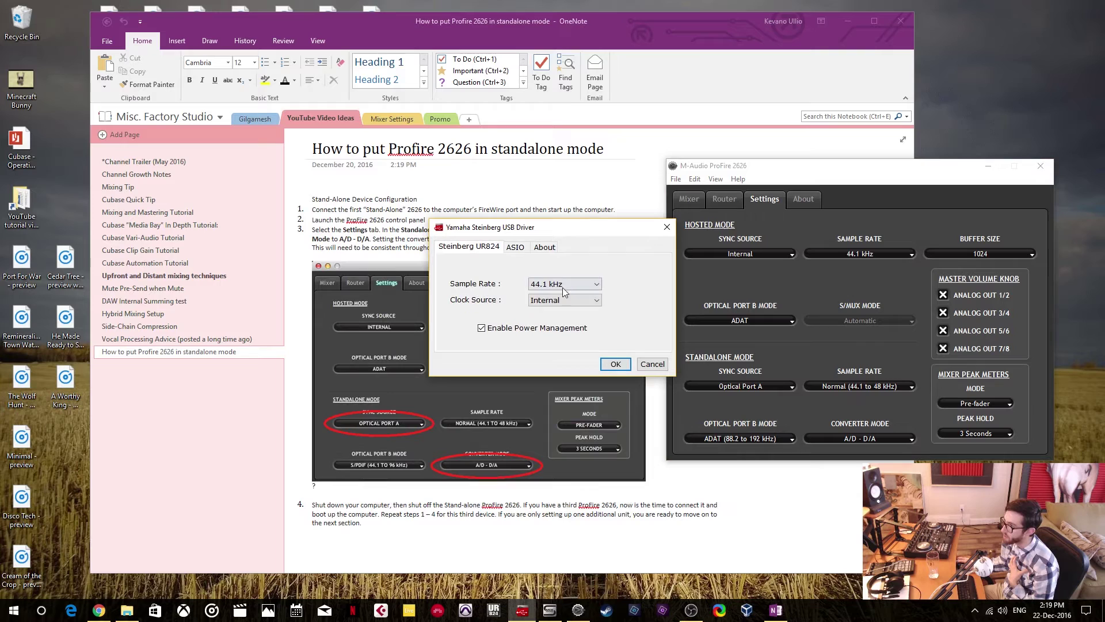
Step: Confirm the Yamaha driver sample rate stays at 44.1 kHz and close its settings
click(562, 287)
click(563, 290)
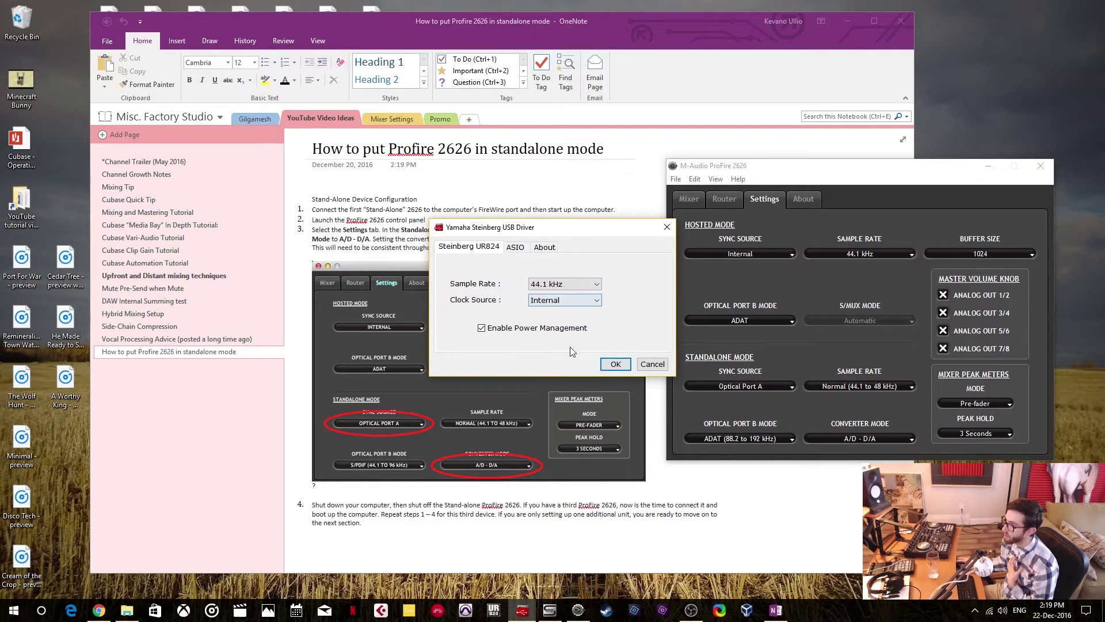
click(615, 364)
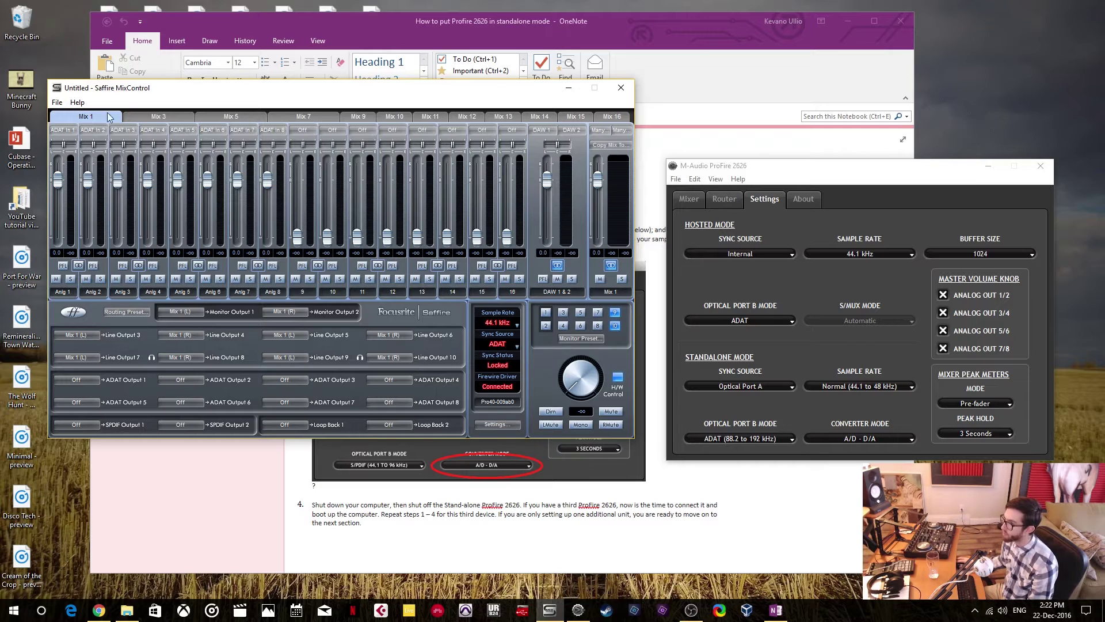
Step: Review ADAT Output 1 source options, leave it Off, and close Saffire MixControl
drag(281, 93, 275, 106)
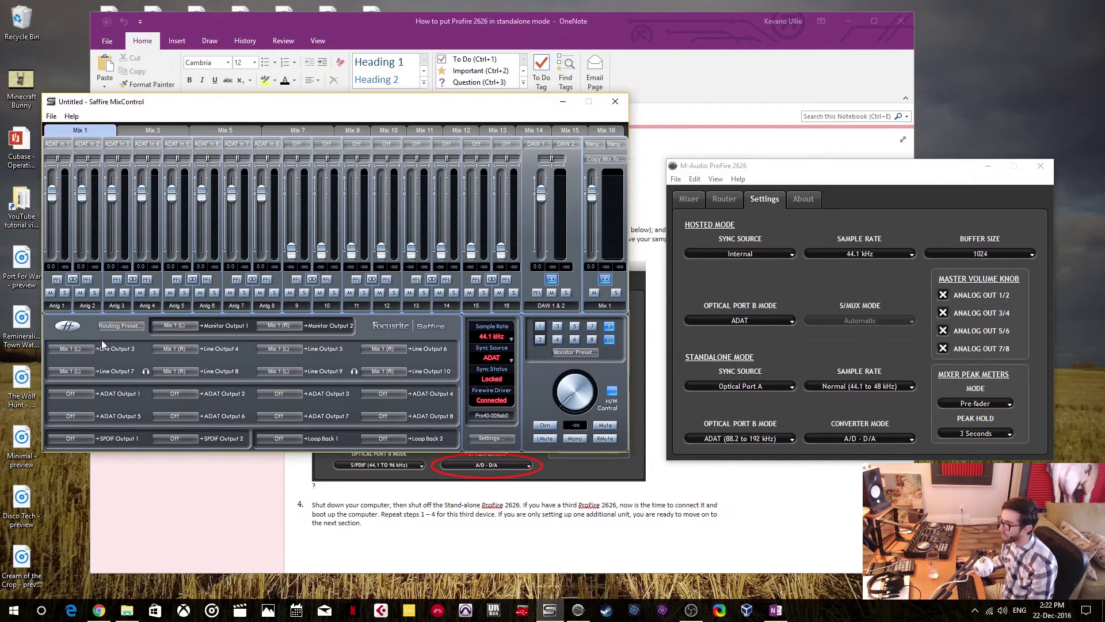
click(79, 394)
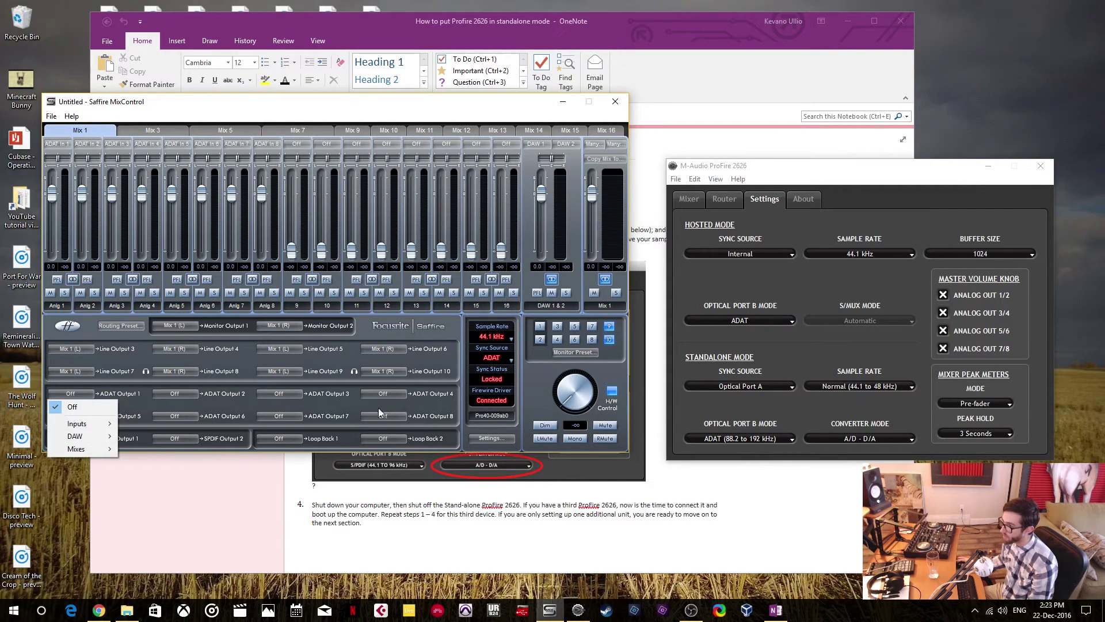
click(458, 351)
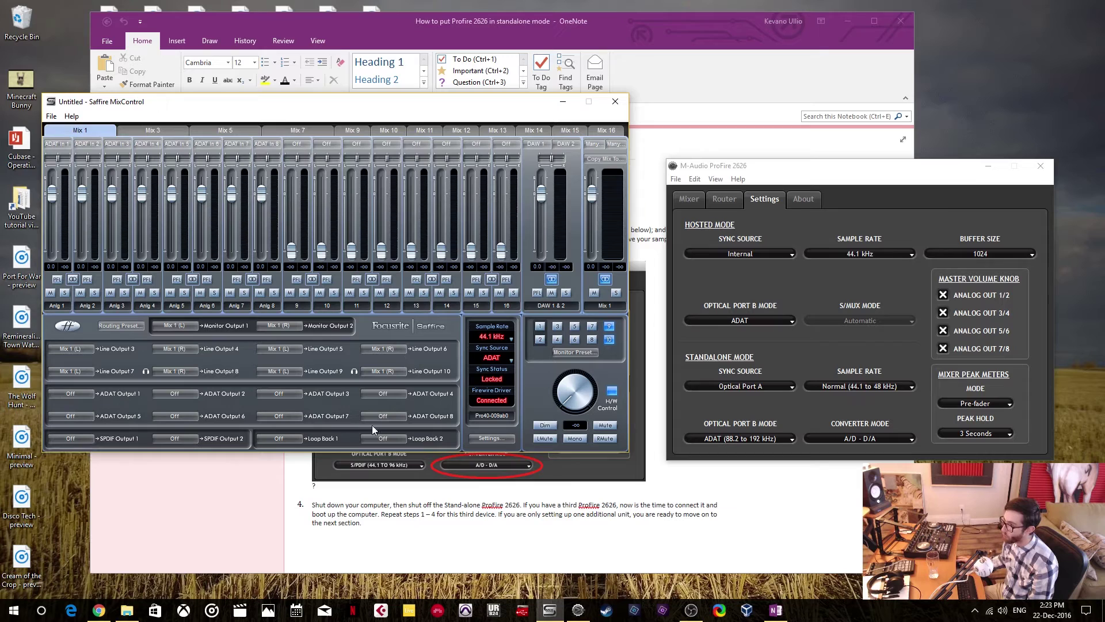
click(615, 101)
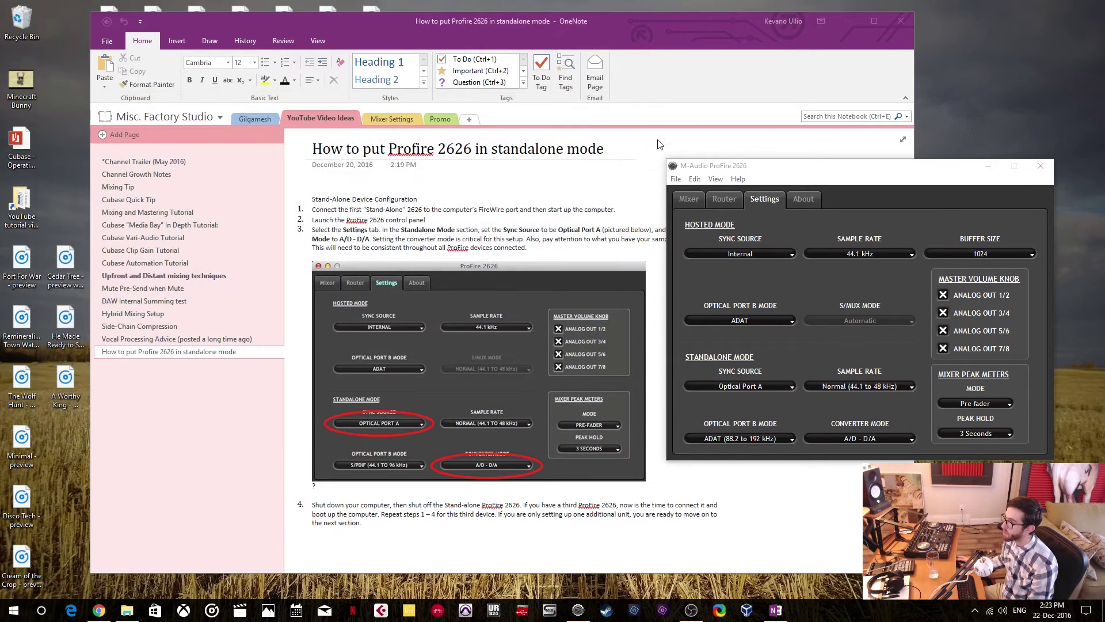
drag(775, 167, 778, 177)
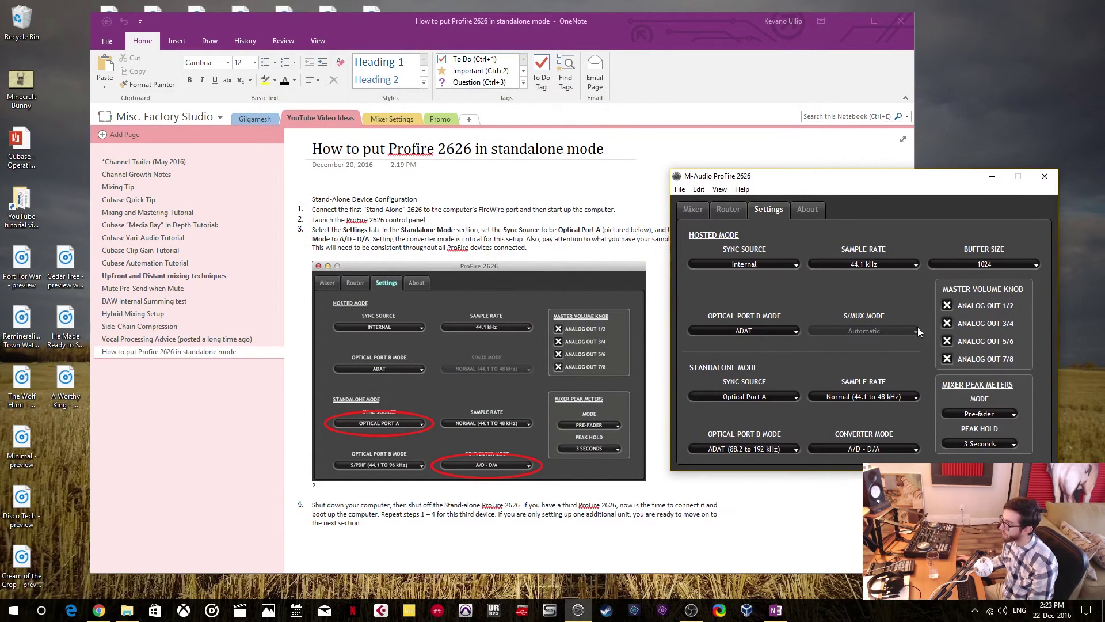
click(727, 211)
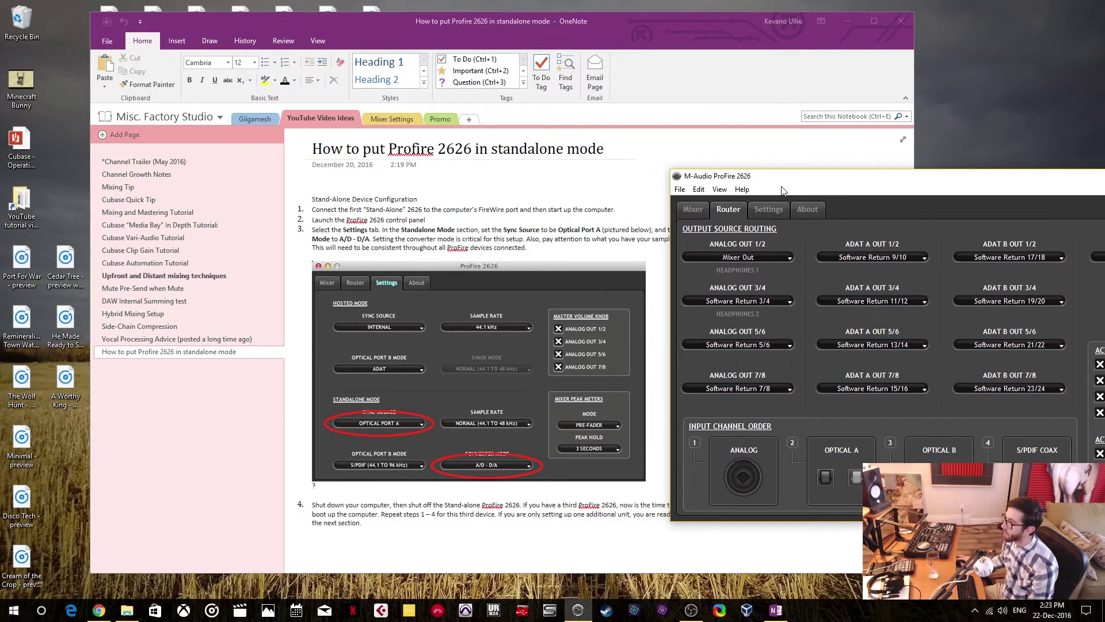
click(769, 209)
drag(799, 176, 794, 179)
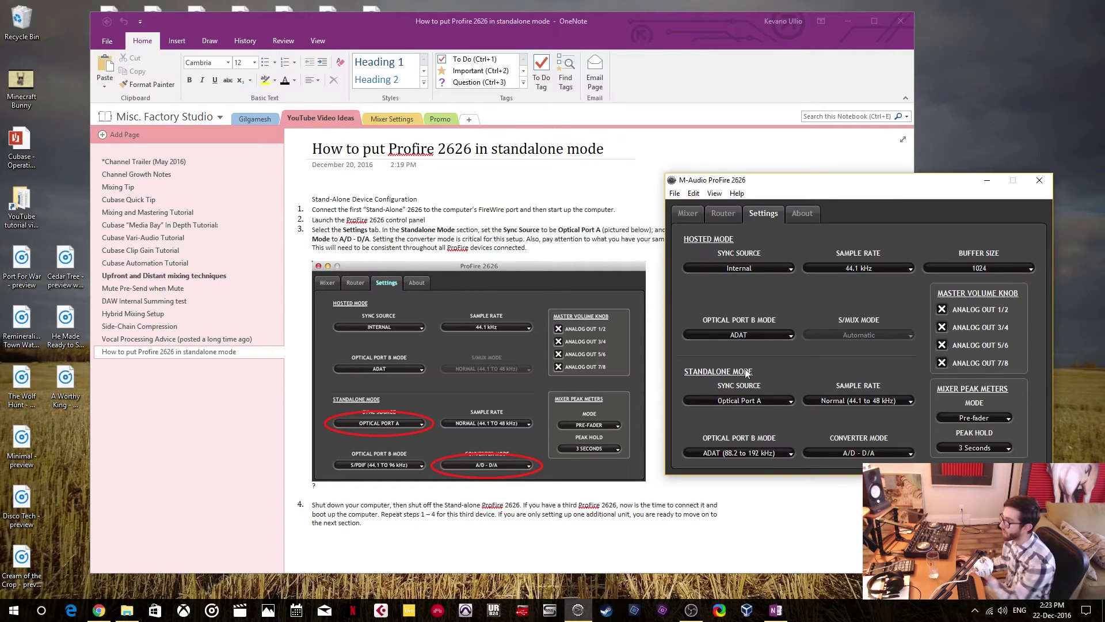
click(792, 268)
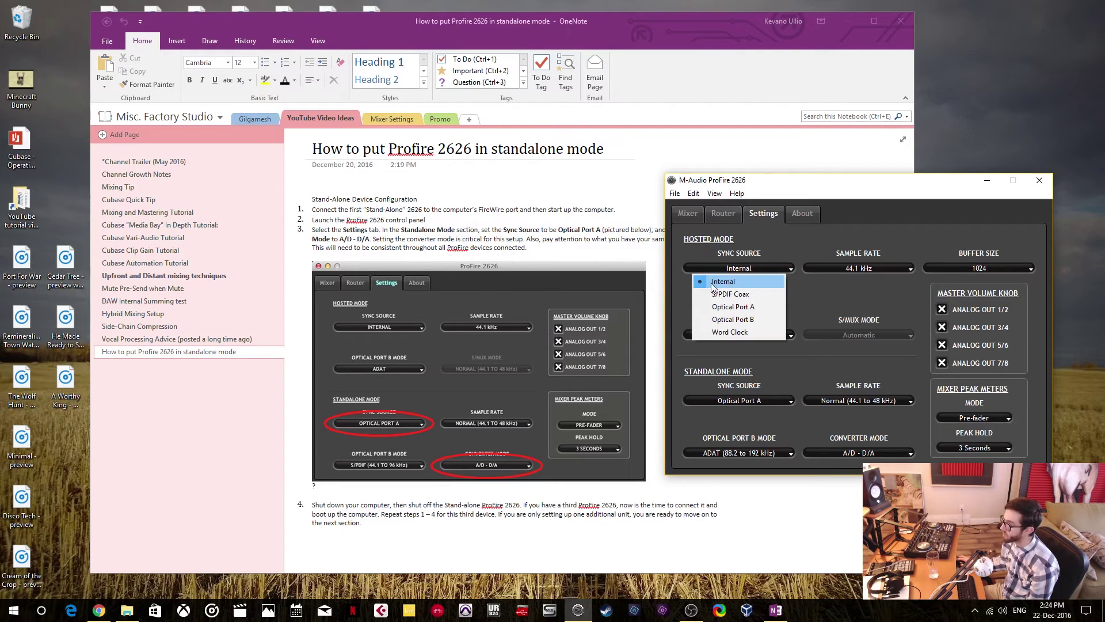
click(748, 282)
click(777, 336)
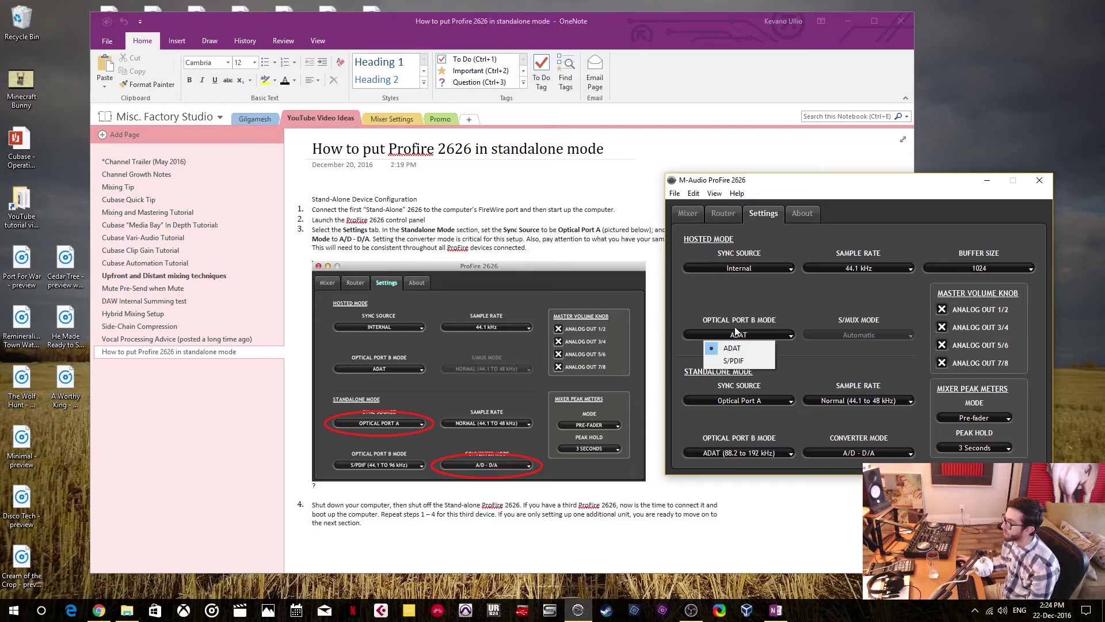
click(751, 350)
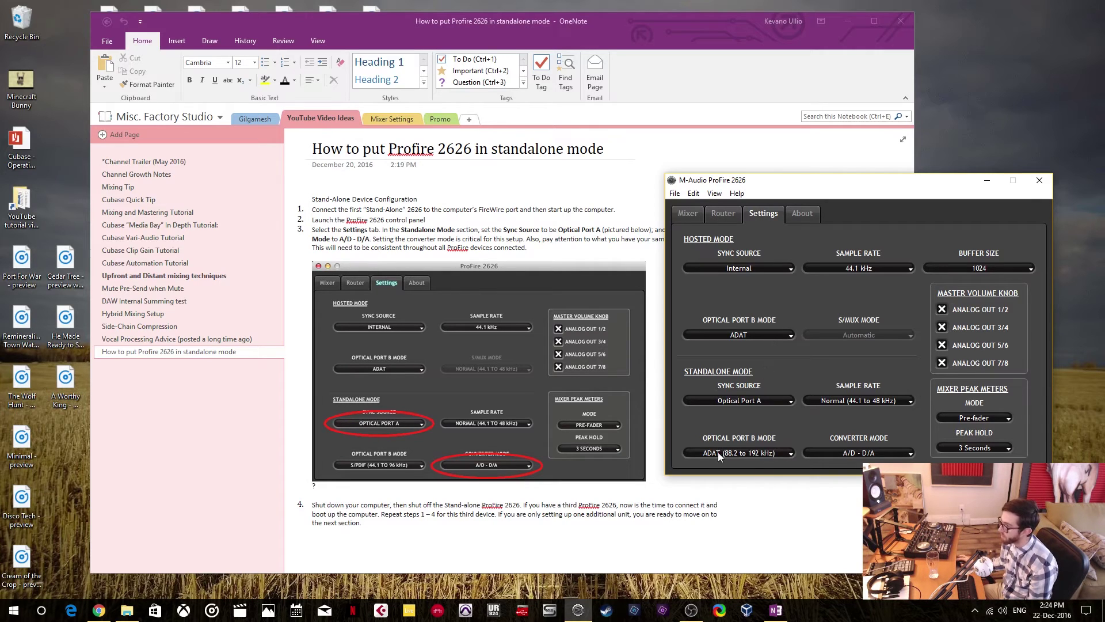
click(892, 269)
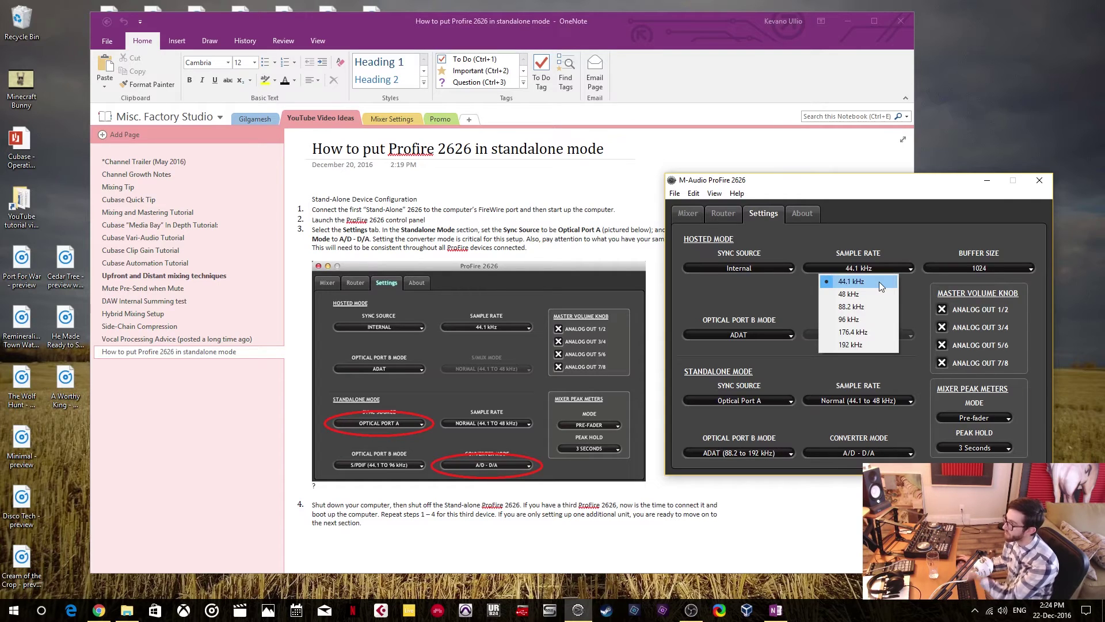
click(879, 281)
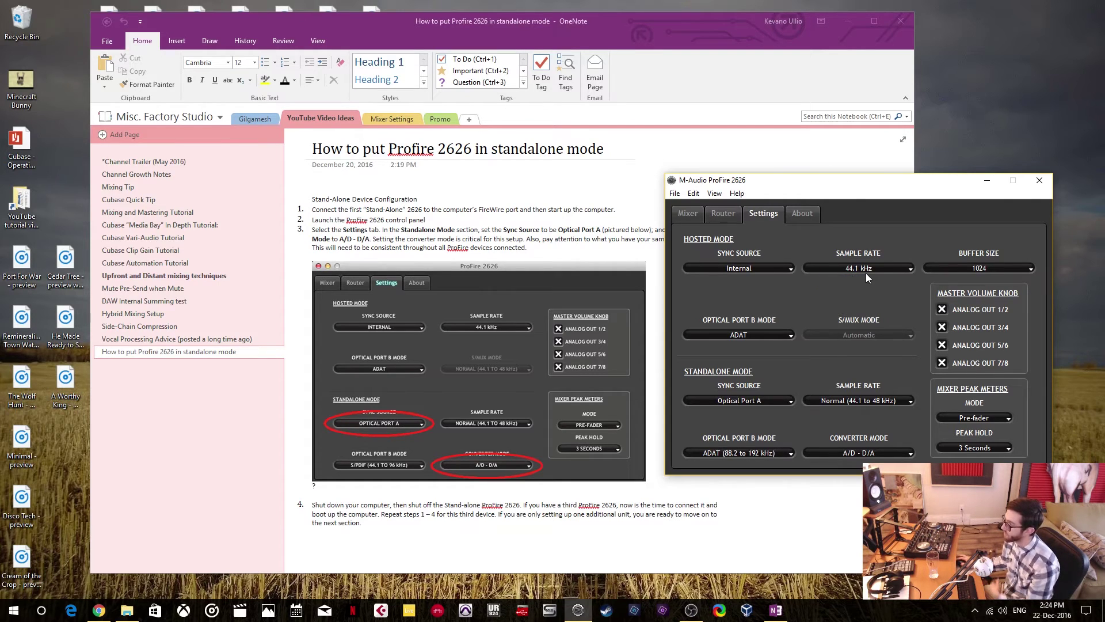
click(1026, 267)
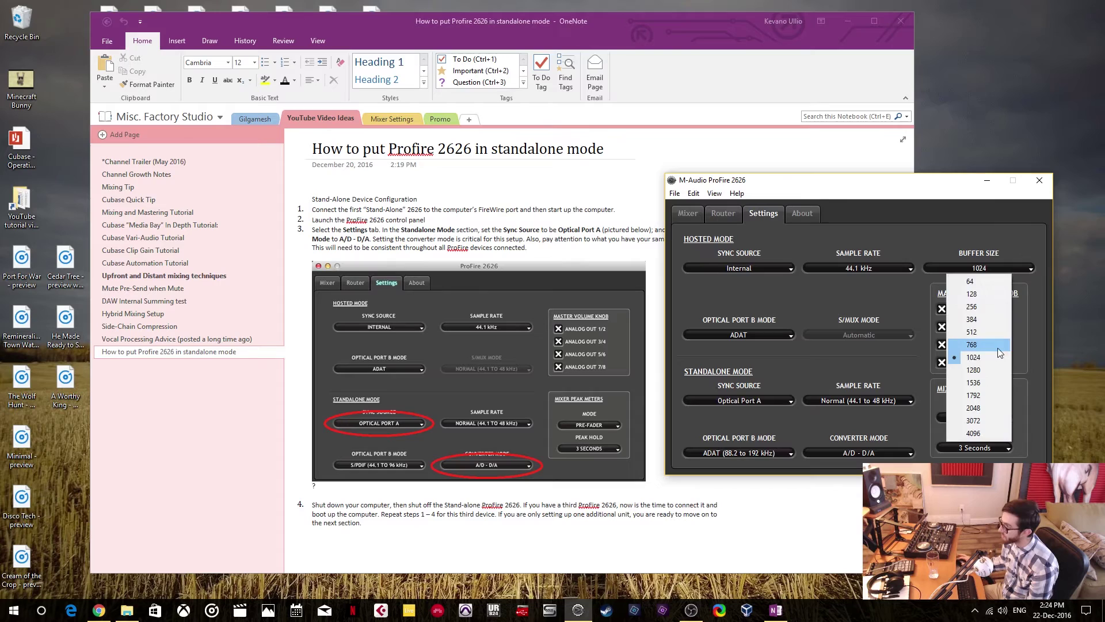
click(1000, 368)
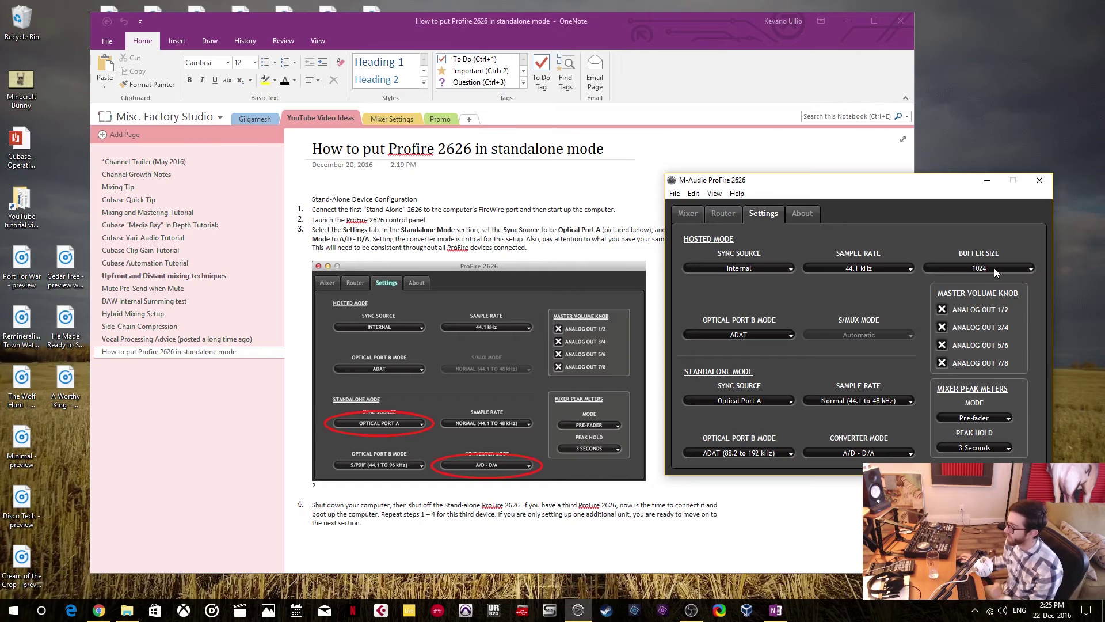
Step: View the ProFire Router page's output sources, then close the ProFire 2626 control panel
drag(939, 188, 939, 226)
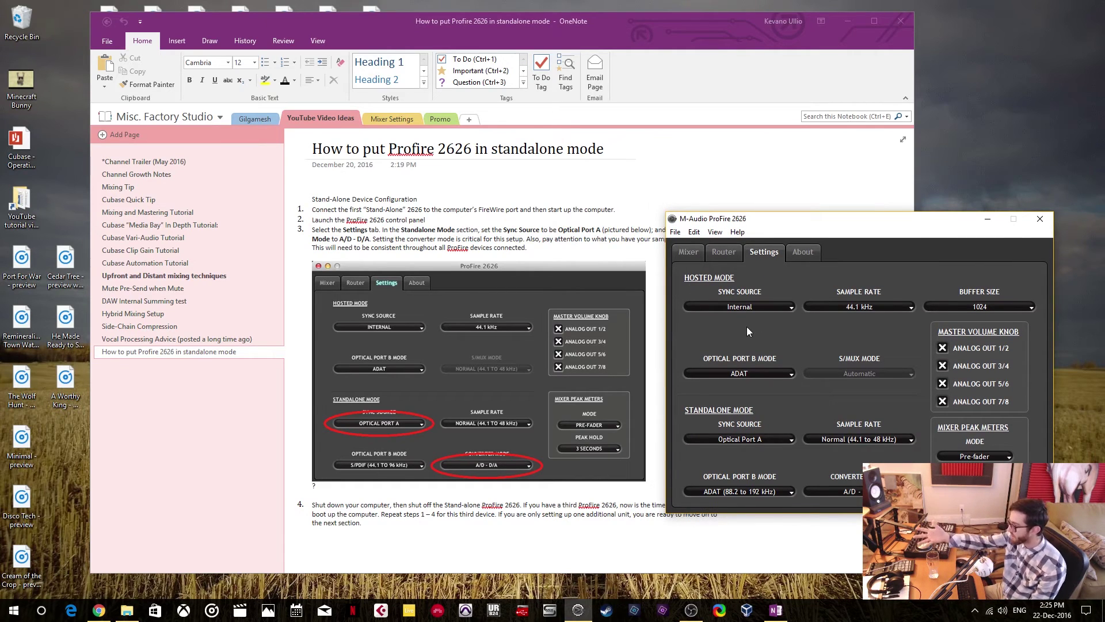
click(723, 254)
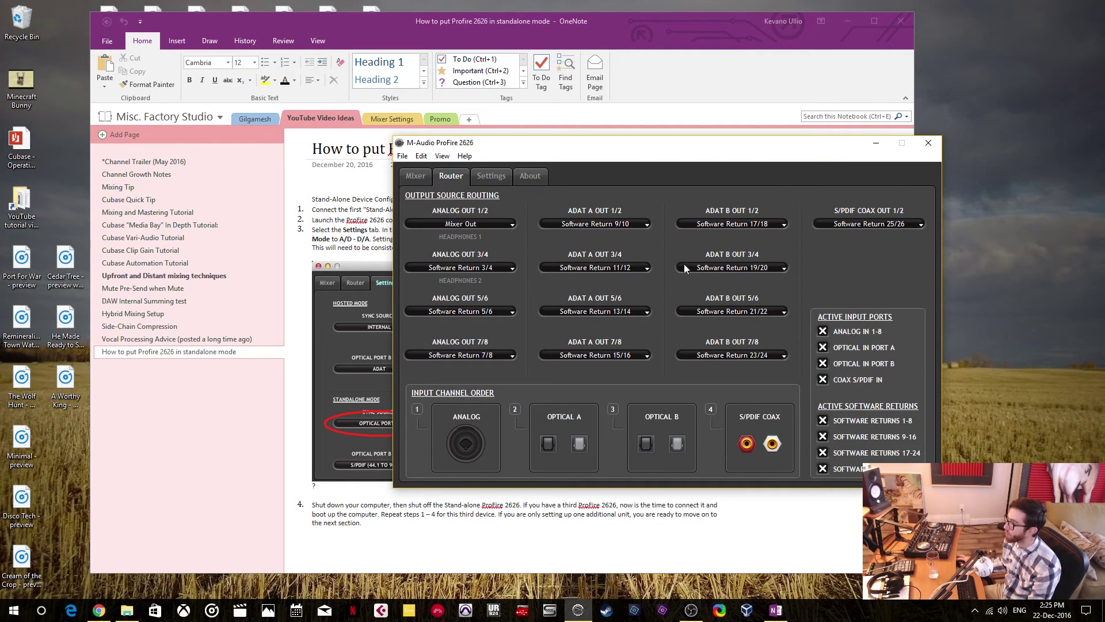
click(927, 142)
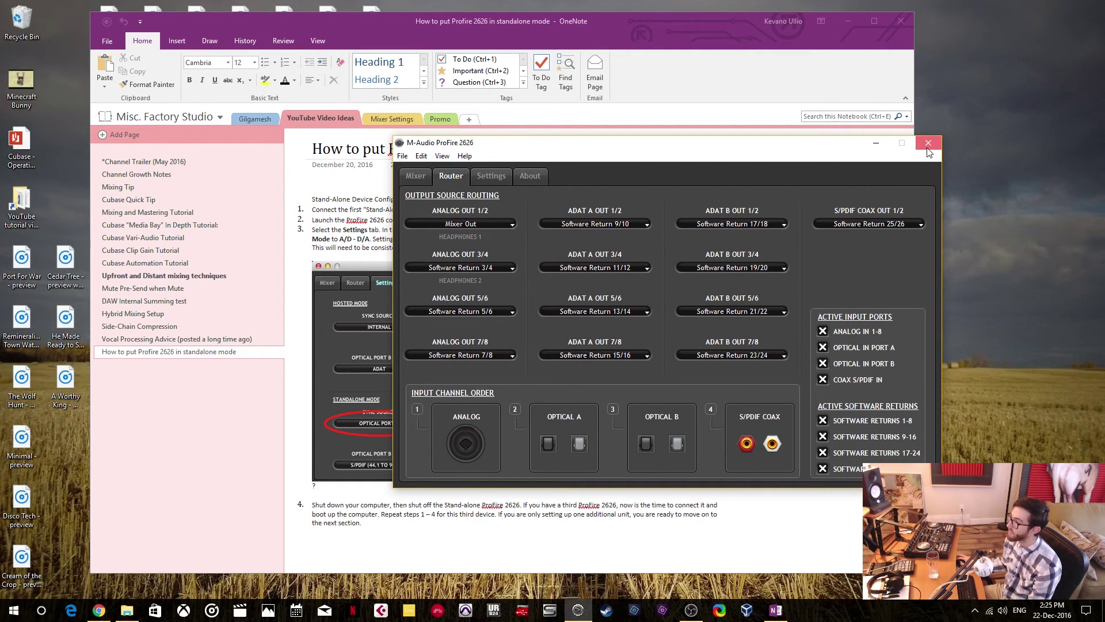